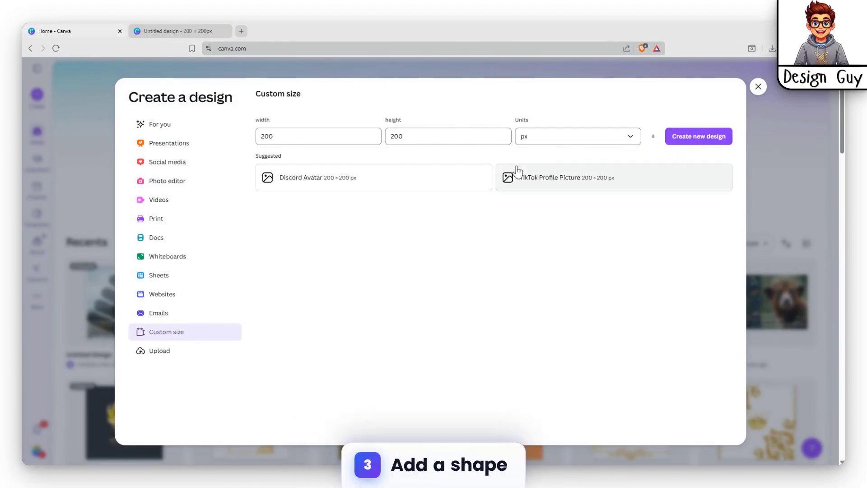
# Duplicate the slanted black rounded bar four times and arrange the copies as evenly spaced parallel diagonal stripes across the page
pyautogui.click(187, 31)
pyautogui.click(496, 229)
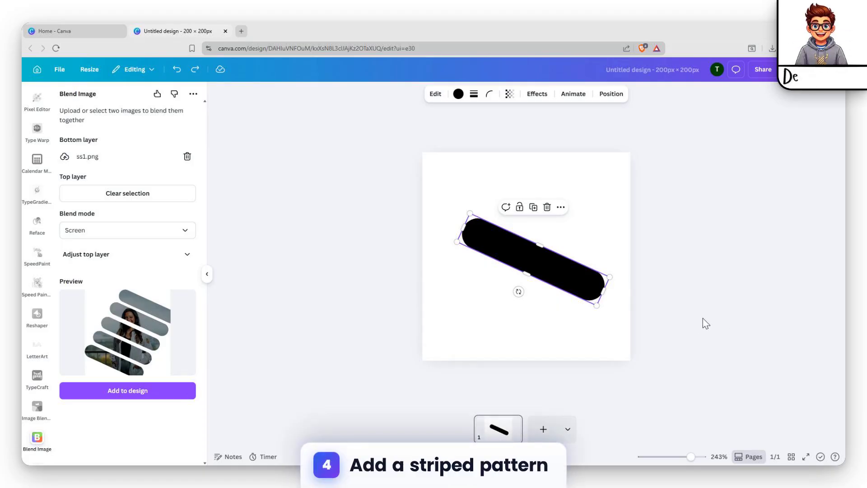
pyautogui.hotkey('ctrl', 'd')
pyautogui.hotkey('ctrl', 'd')
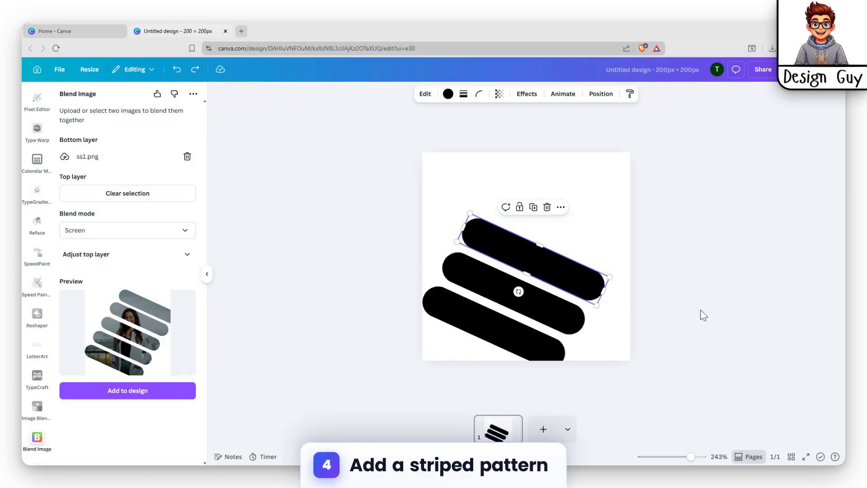
pyautogui.hotkey('ctrl', 'd')
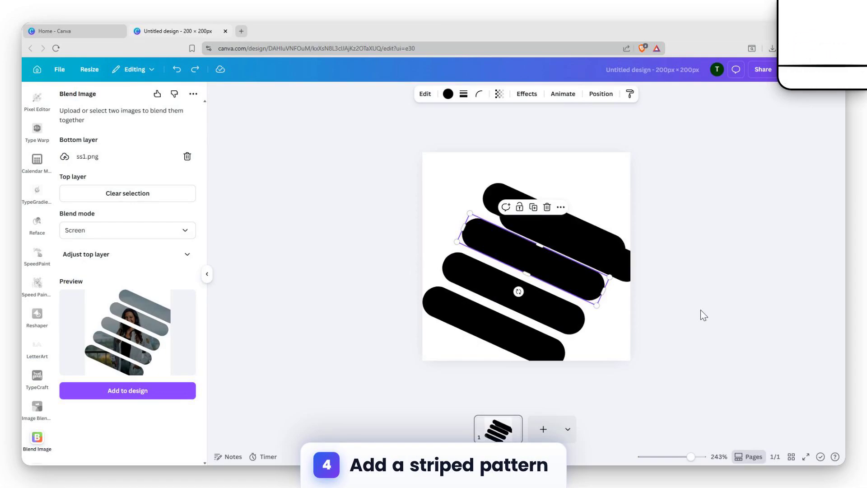
pyautogui.hotkey('ctrl', 'd')
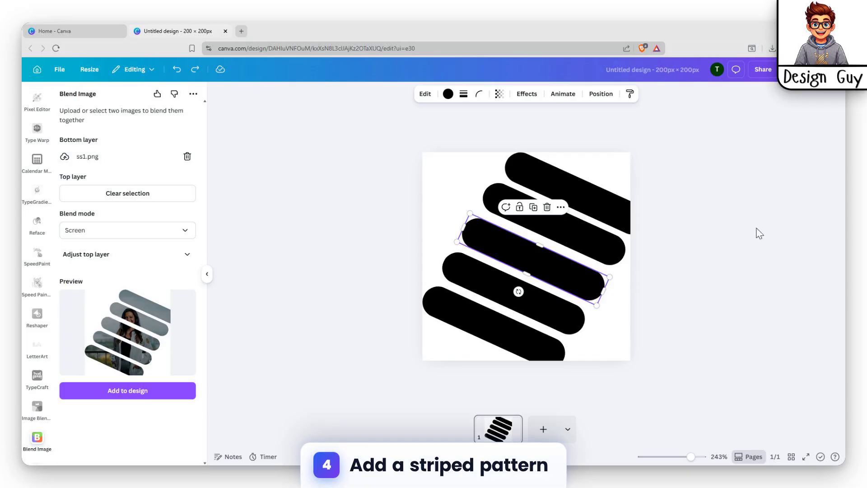
pyautogui.click(672, 242)
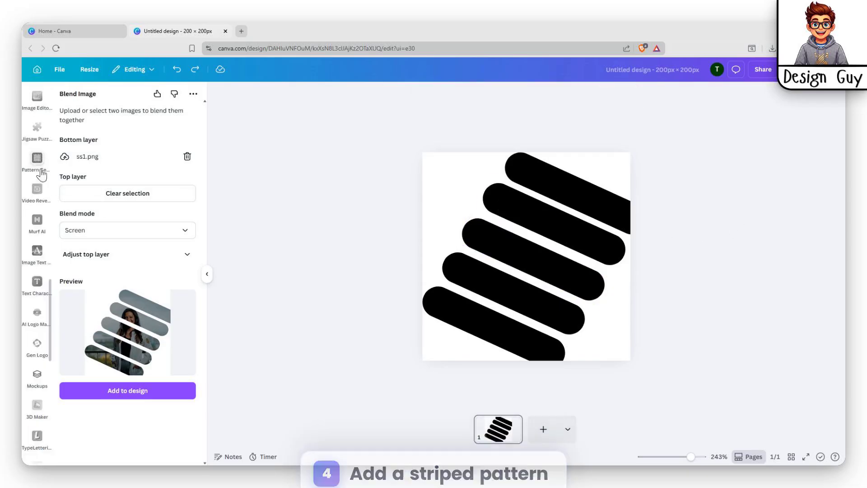
# Add the photo of the woman in a light jacket by the railing from the "female" photo results to the page
pyautogui.scroll(10, 37, 180)
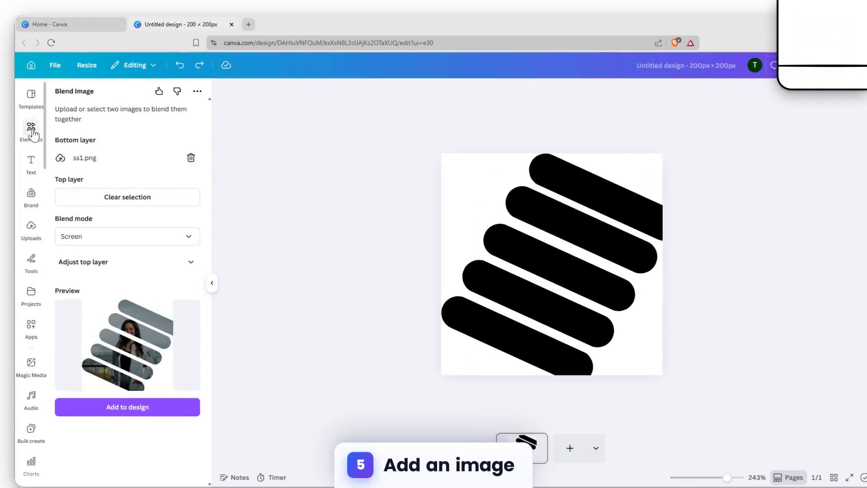
pyautogui.click(31, 131)
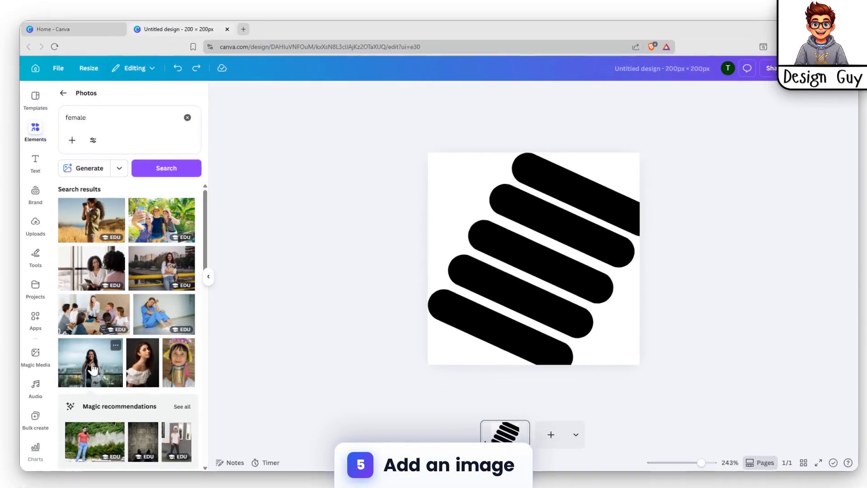
pyautogui.scroll(-2, 98, 357)
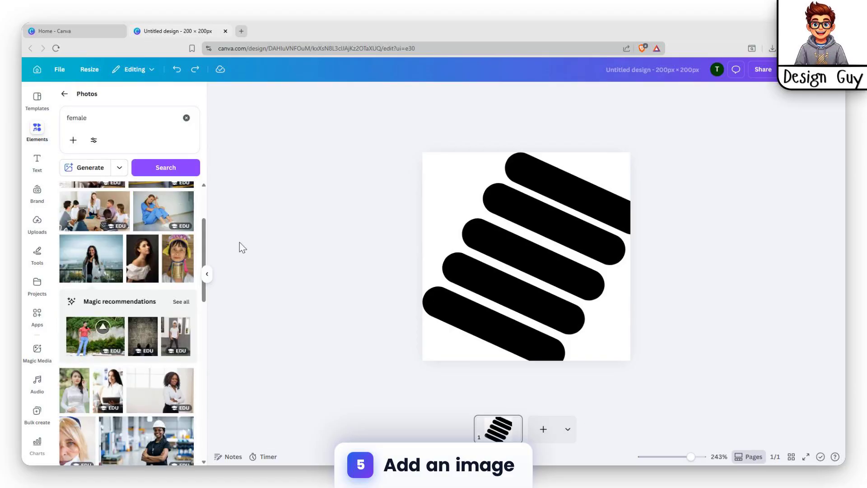
pyautogui.hotkey('ctrl', 'y')
# Enlarge the woman's photo to cover the whole page and layer it in front of the black stripes
pyautogui.hotkey('ctrl', 'y')
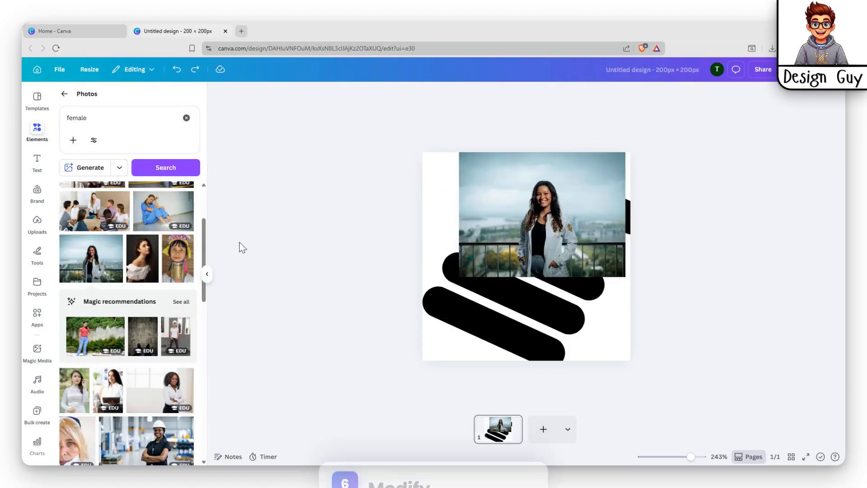
pyautogui.hotkey('ctrl', 'y')
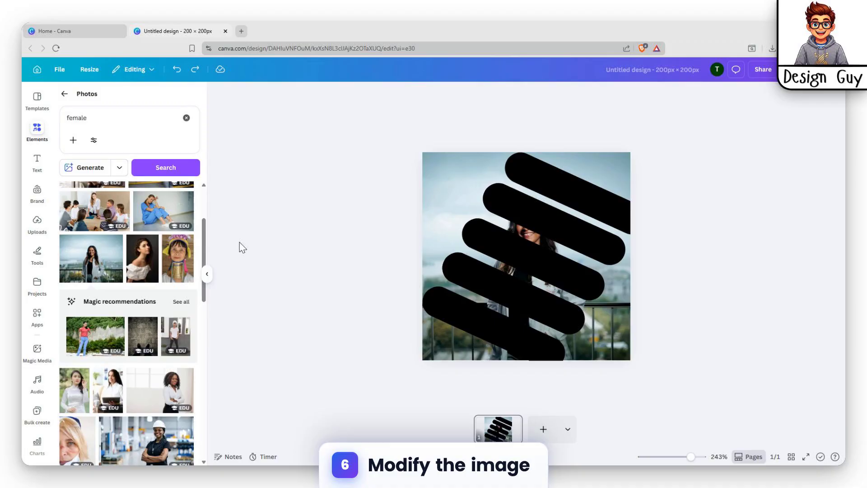
pyautogui.hotkey('ctrl', 'y')
pyautogui.hotkey('ctrl', 'y')
pyautogui.hotkey('ctrl', 'y')
pyautogui.hotkey('ctrl', 'y')
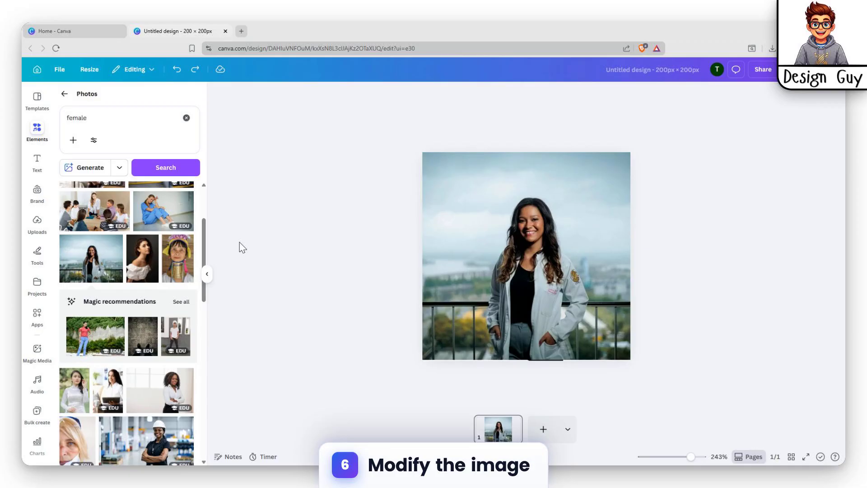
# Set the photo's transparency to 59
pyautogui.click(516, 252)
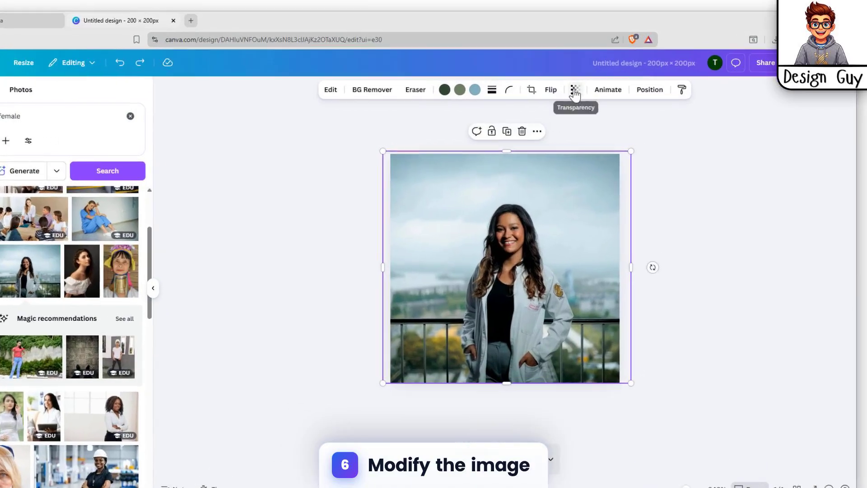
pyautogui.click(590, 94)
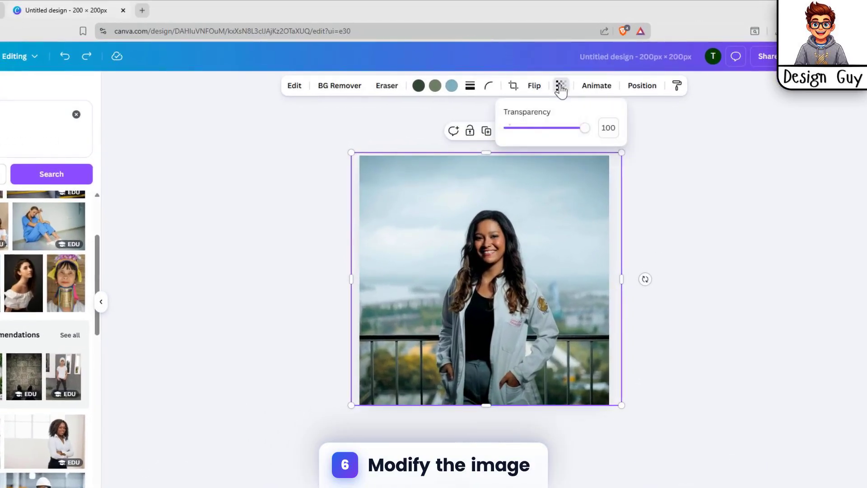
pyautogui.click(561, 88)
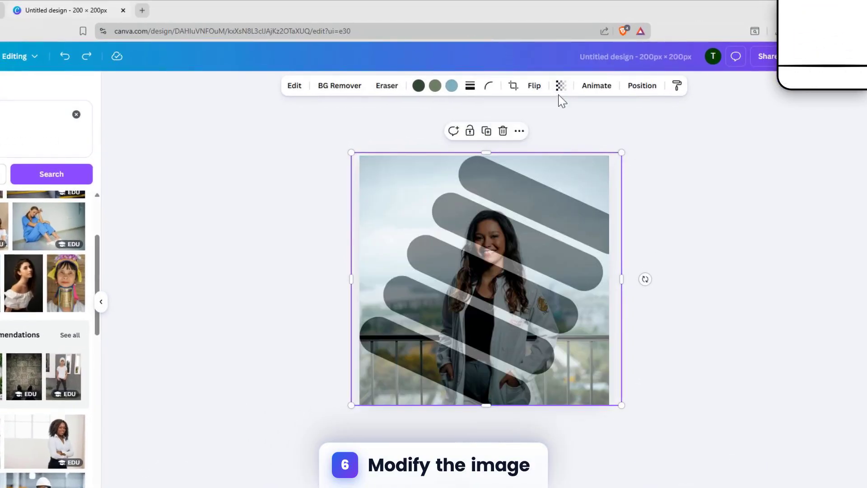
pyautogui.click(560, 95)
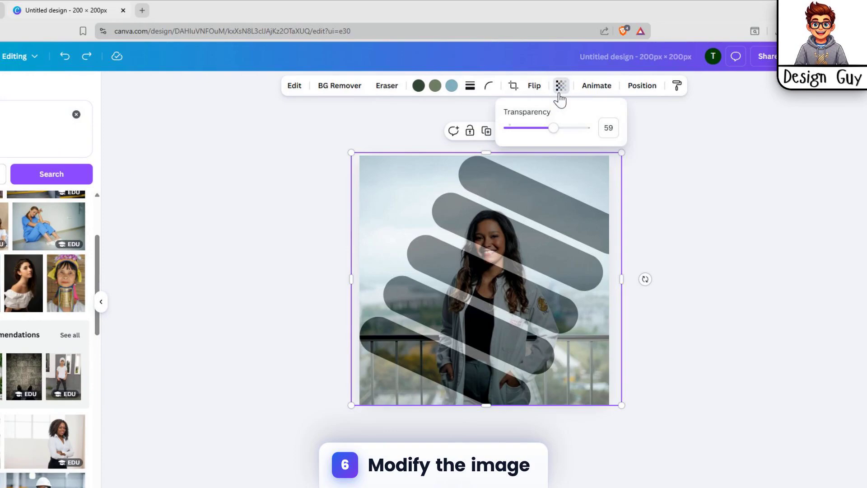
pyautogui.click(560, 90)
pyautogui.click(562, 90)
pyautogui.click(561, 88)
pyautogui.click(638, 176)
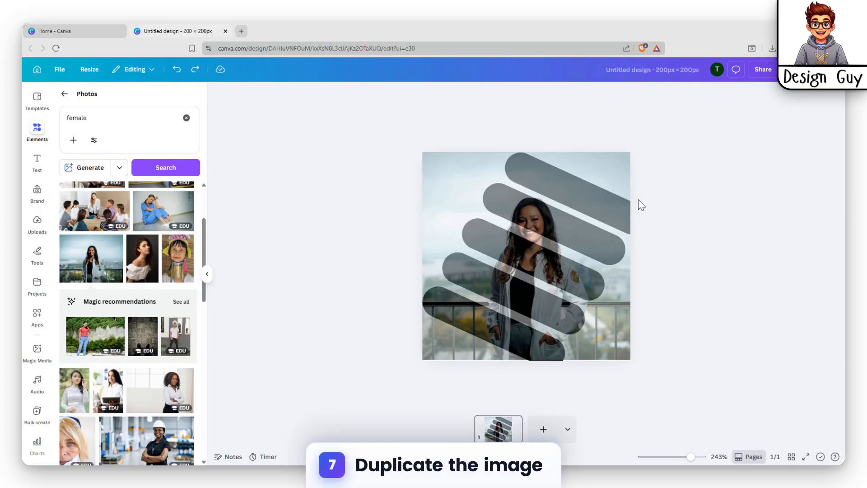
# Duplicate the page and delete the photo from the copy, leaving only the black stripes on it
pyautogui.moveTo(516, 425)
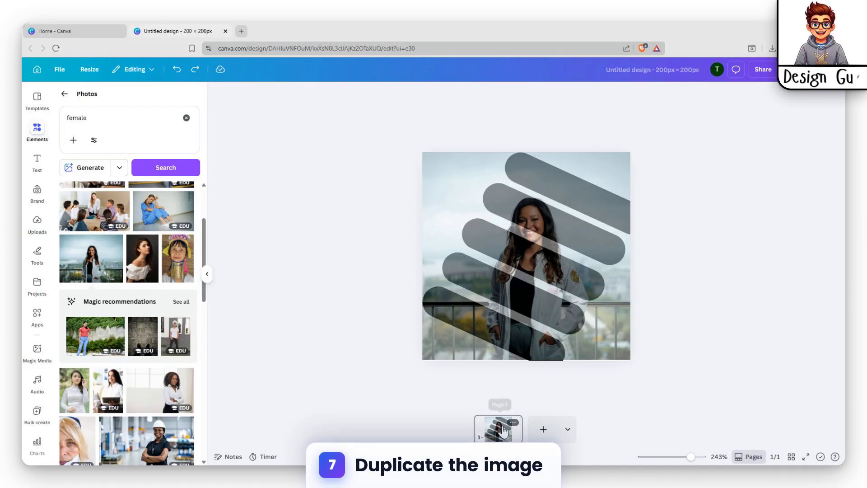
pyautogui.click(505, 430)
pyautogui.hotkey('ctrl', 'd')
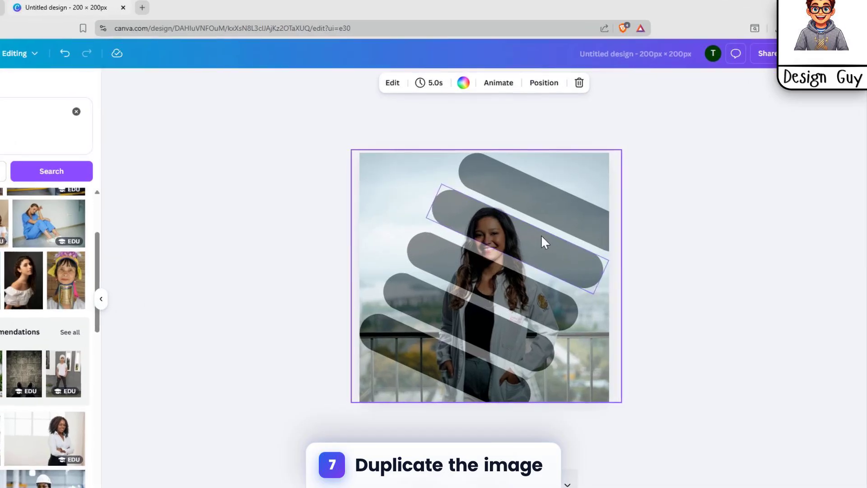
pyautogui.click(574, 221)
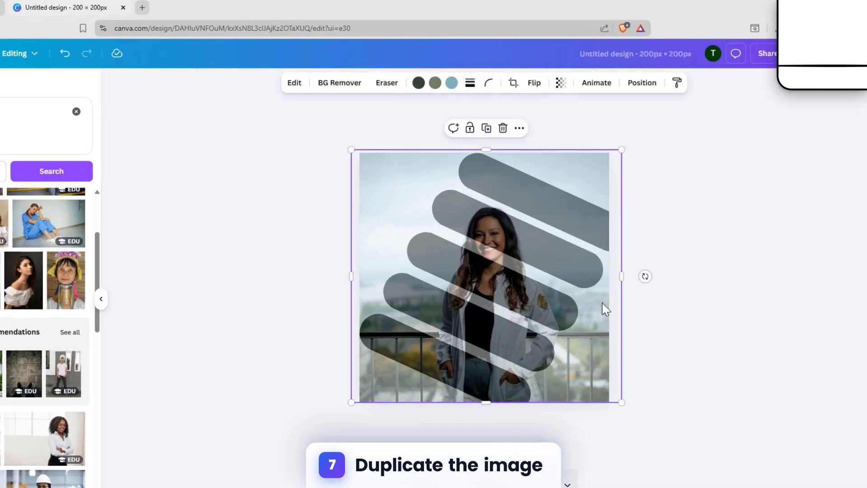
pyautogui.press('Delete')
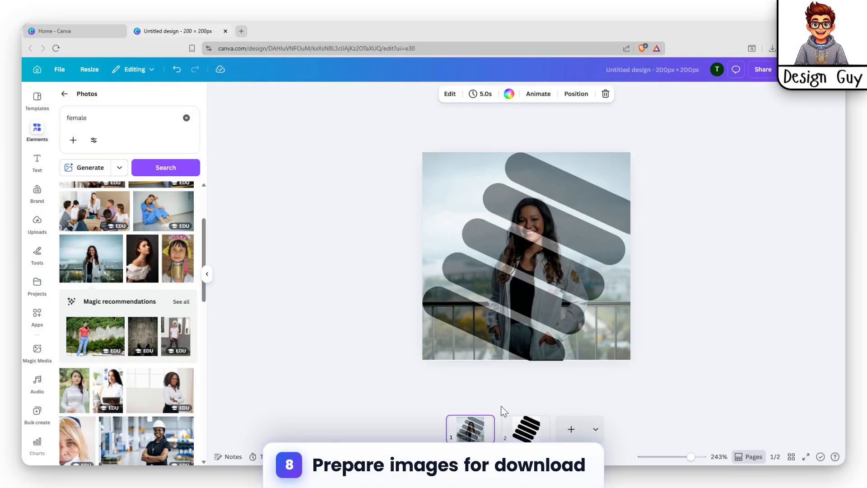
pyautogui.click(524, 430)
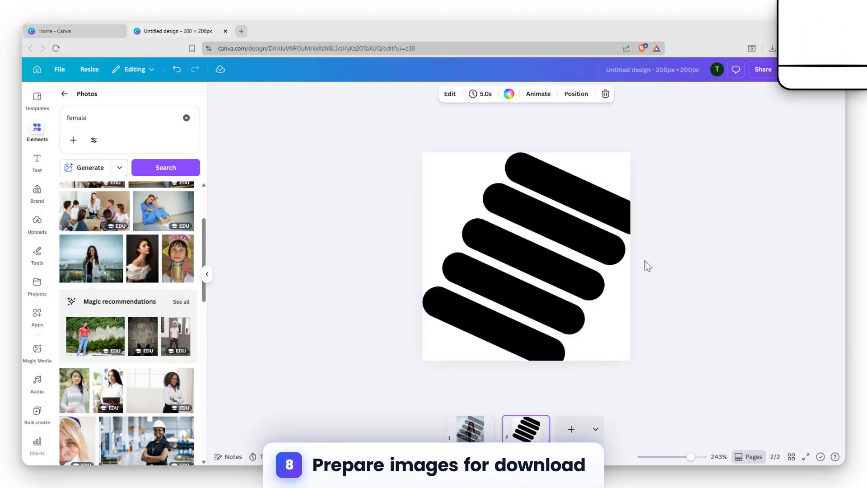
pyautogui.click(641, 153)
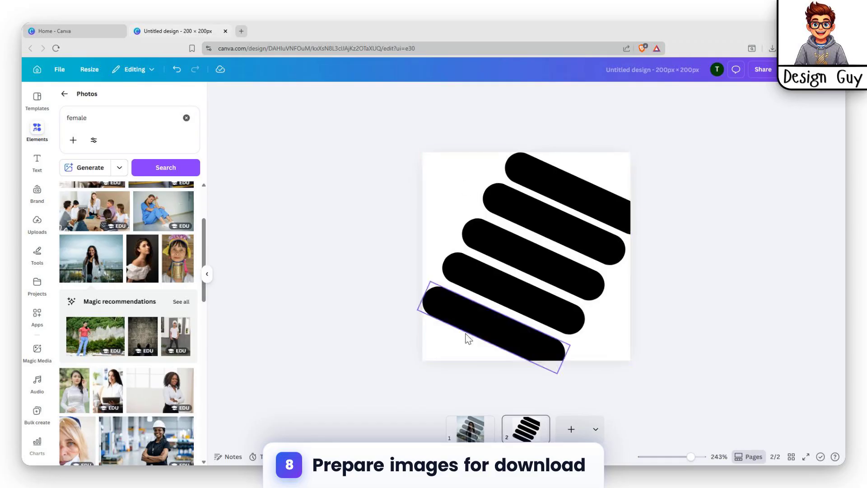
pyautogui.click(471, 425)
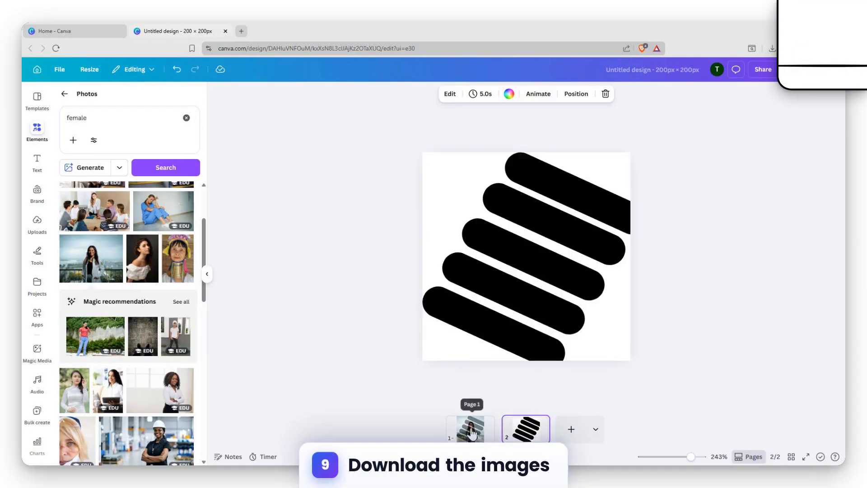
pyautogui.click(471, 430)
pyautogui.click(525, 429)
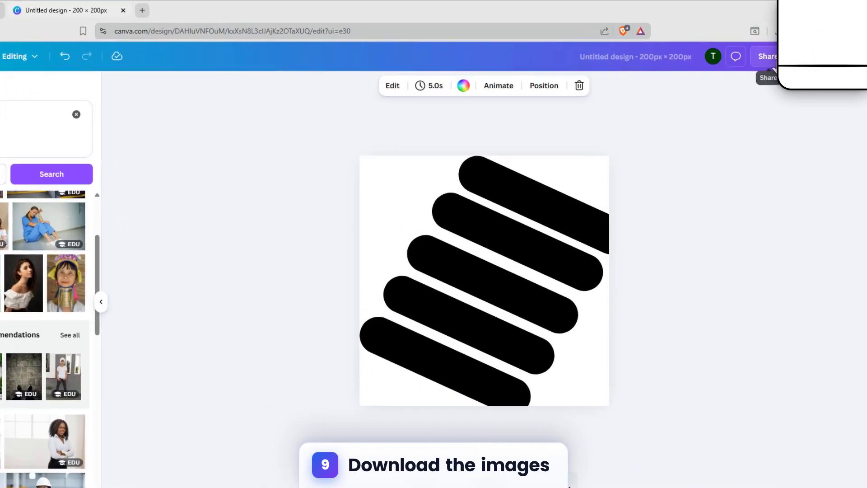
# Review the design's PNG download options, including which pages are selected for export
pyautogui.click(763, 69)
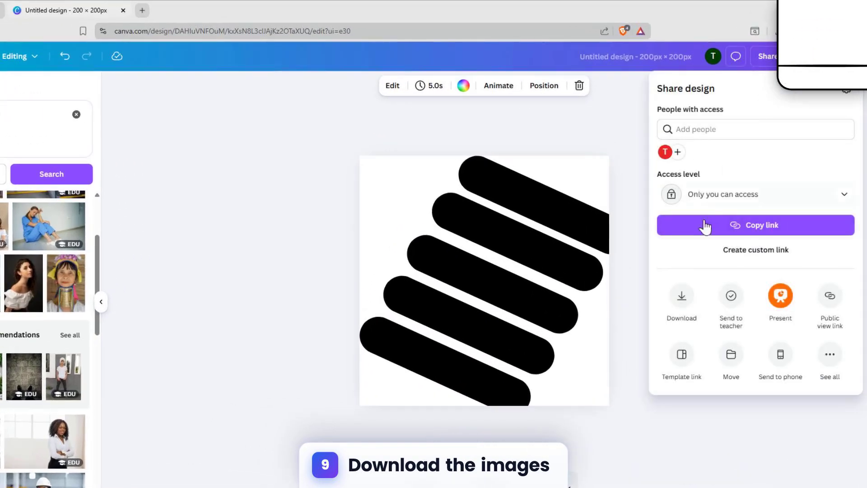
pyautogui.click(683, 296)
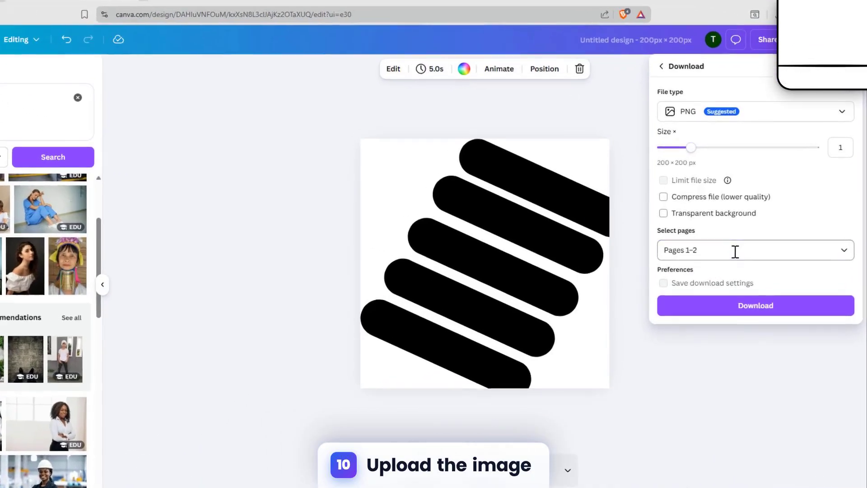
pyautogui.click(736, 252)
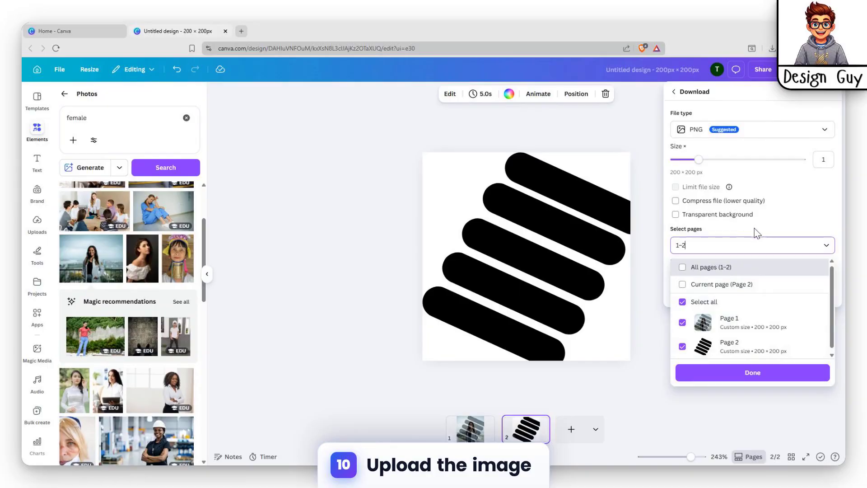
pyautogui.click(683, 408)
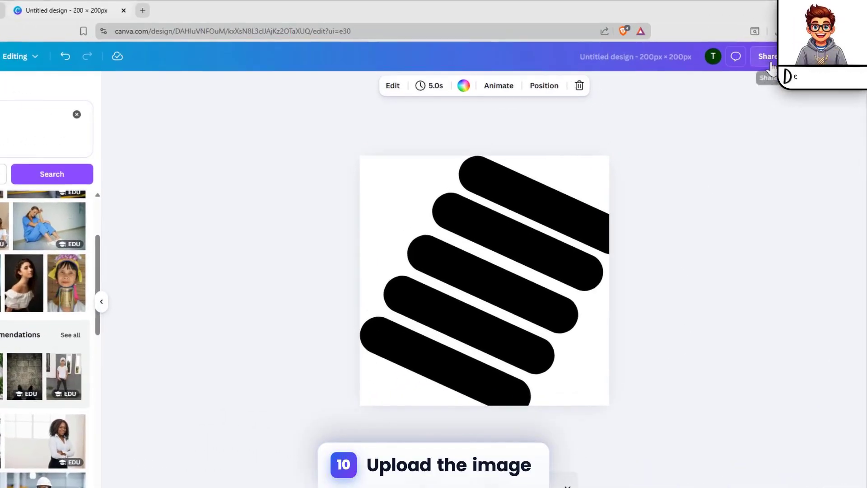
pyautogui.click(764, 66)
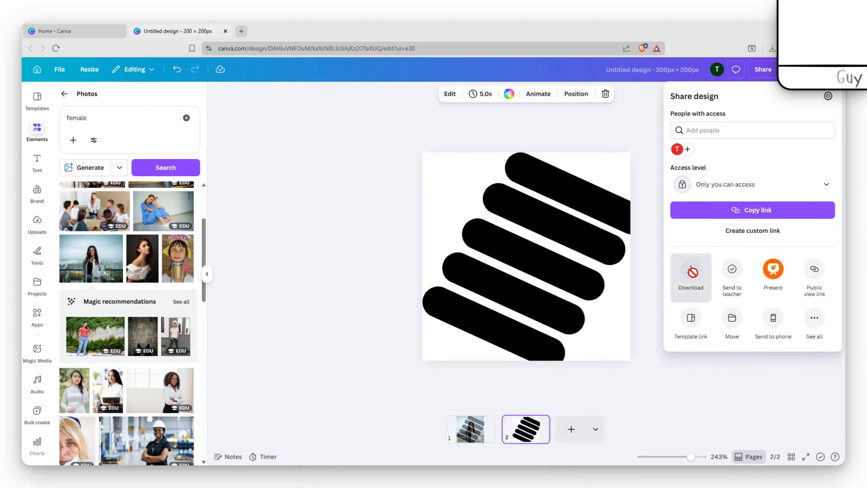
pyautogui.click(692, 271)
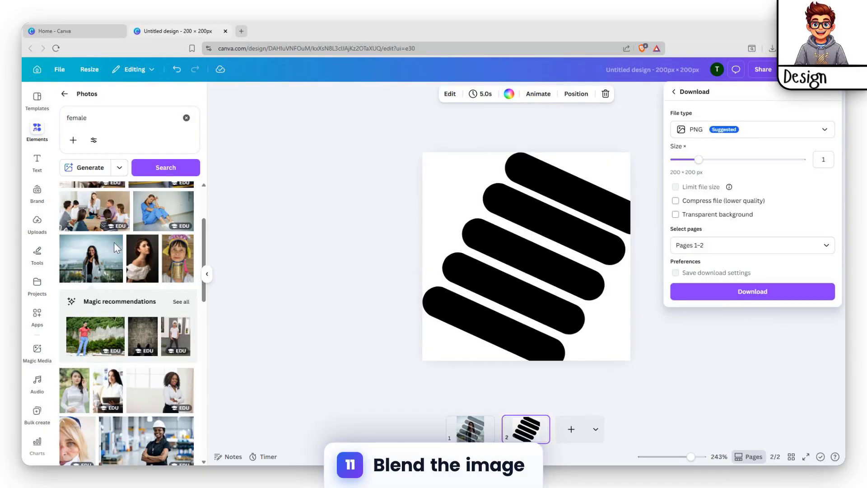
pyautogui.click(288, 175)
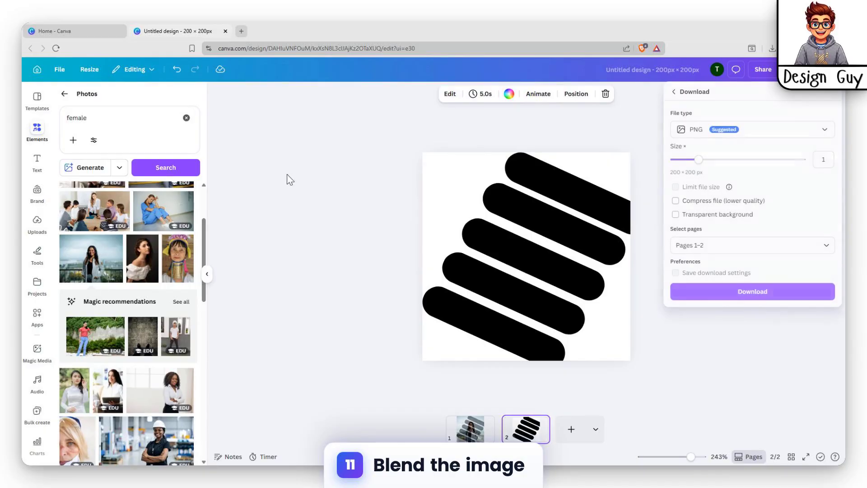
# Delete the page with the photo over the stripes and add a blank page after the stripes page
pyautogui.click(36, 221)
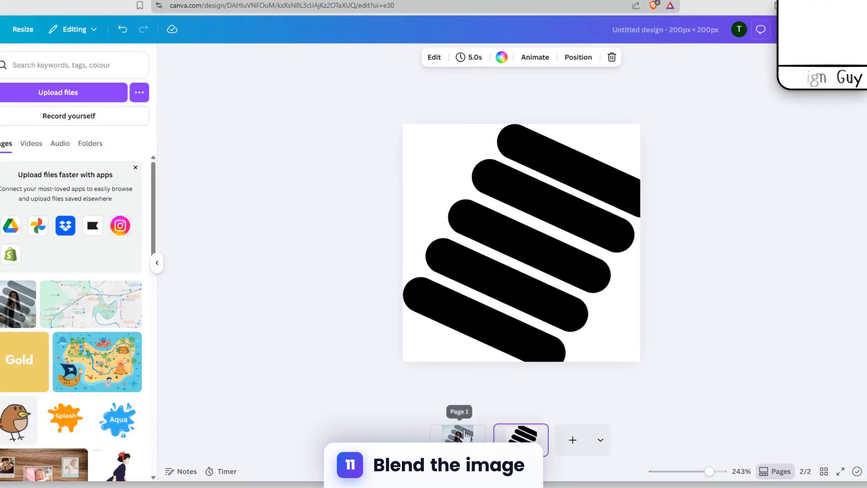
pyautogui.click(486, 424)
pyautogui.click(536, 426)
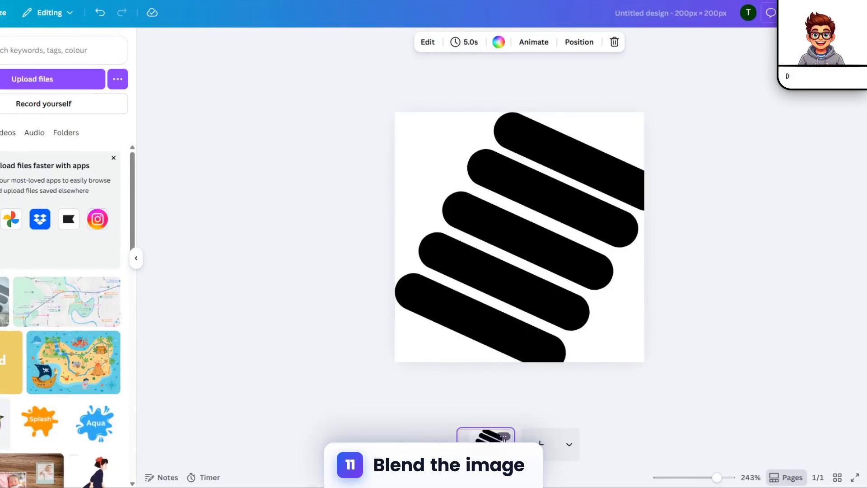
pyautogui.click(546, 445)
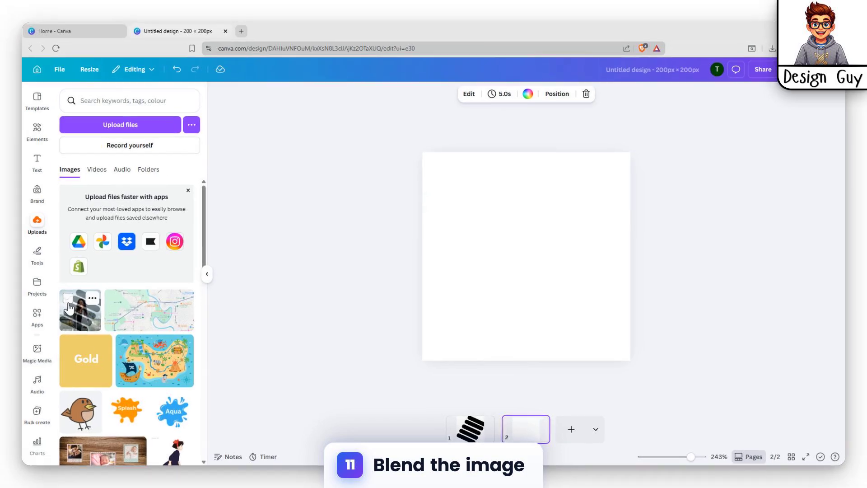
# Place the uploaded photo-and-stripes image on the blank page and enlarge it to fill the page
pyautogui.click(6, 292)
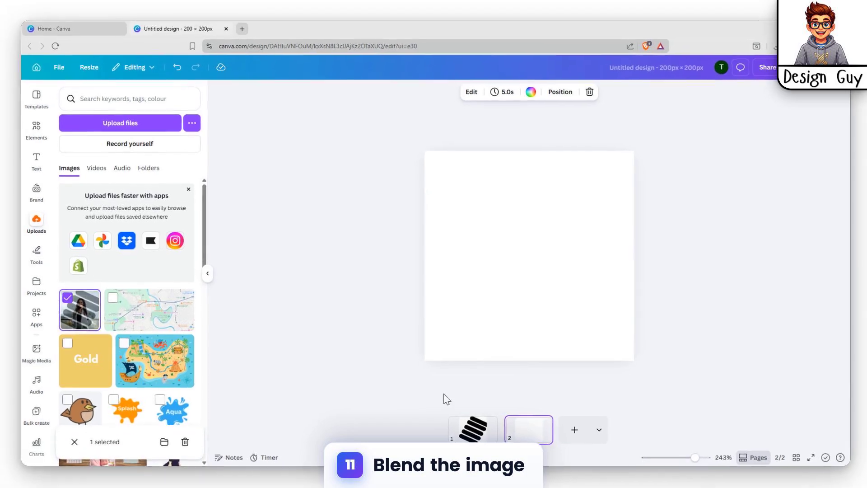
pyautogui.click(15, 314)
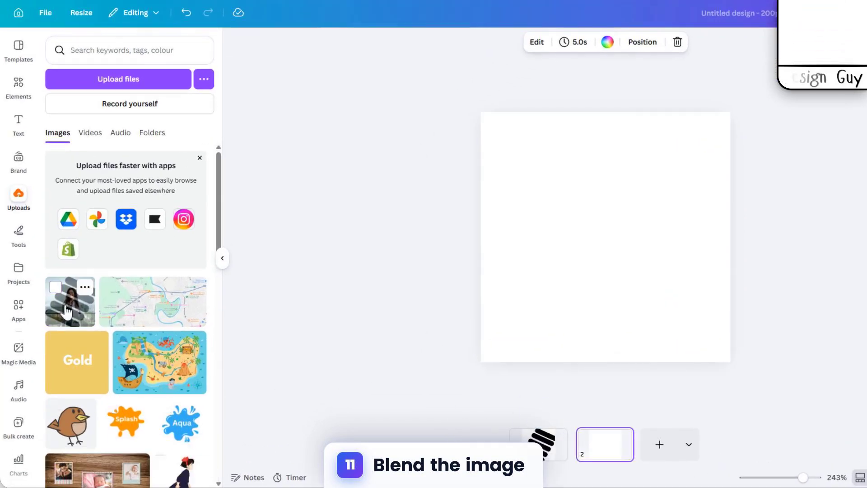
pyautogui.click(67, 311)
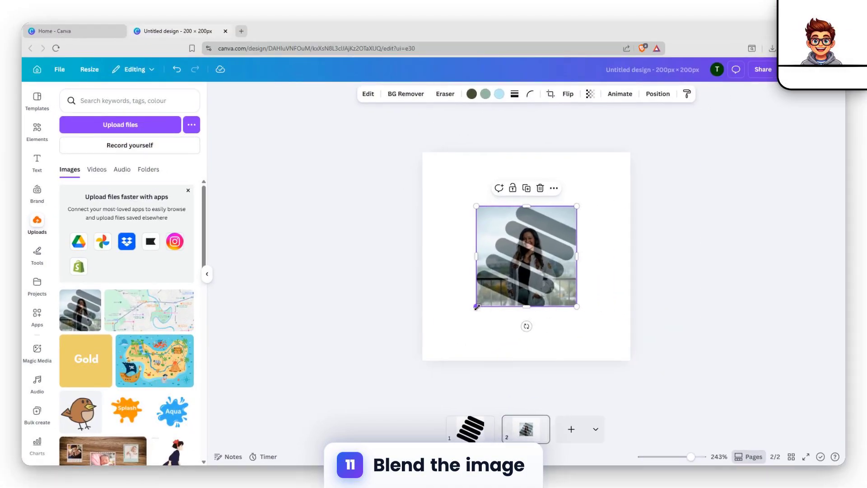
pyautogui.moveTo(546, 296); pyautogui.dragTo(482, 348)
pyautogui.moveTo(576, 206); pyautogui.dragTo(631, 151)
pyautogui.moveTo(429, 351); pyautogui.dragTo(420, 348)
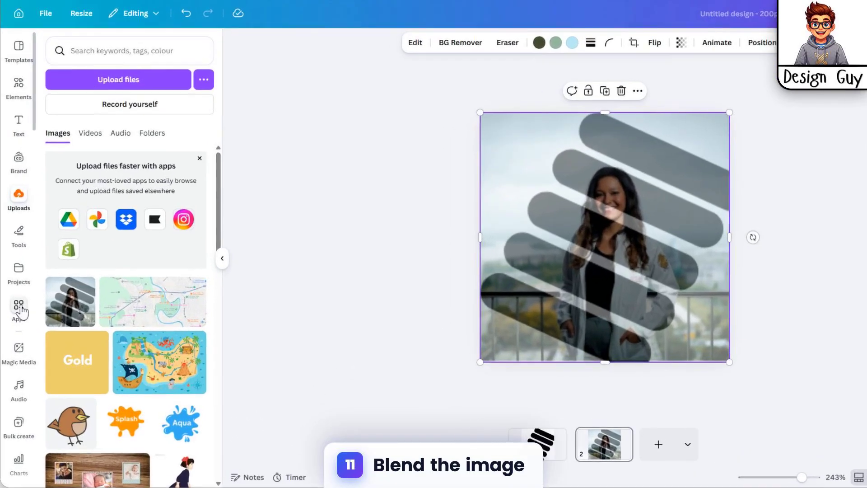
# Search the apps for "blend" and open the Blend Image app
pyautogui.click(32, 322)
pyautogui.write('blend')
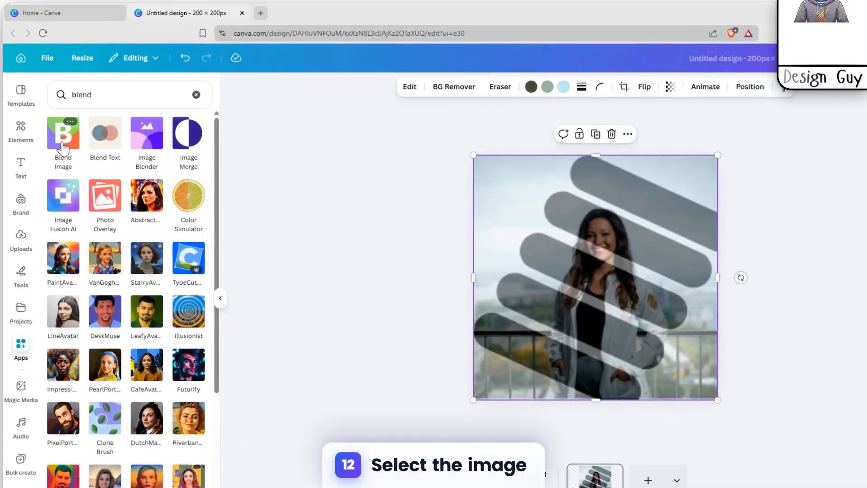
pyautogui.click(65, 108)
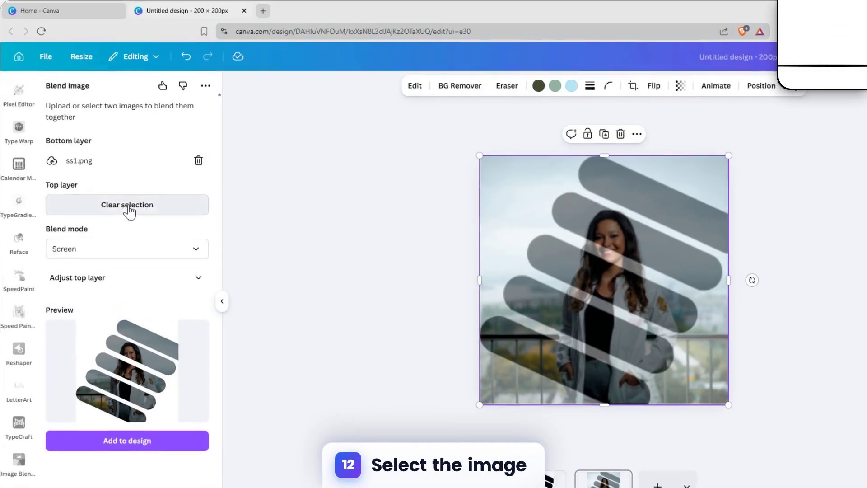
# Clear the top and bottom layers in Blend Image and use the selected photo-and-stripes image as the top layer
pyautogui.click(130, 209)
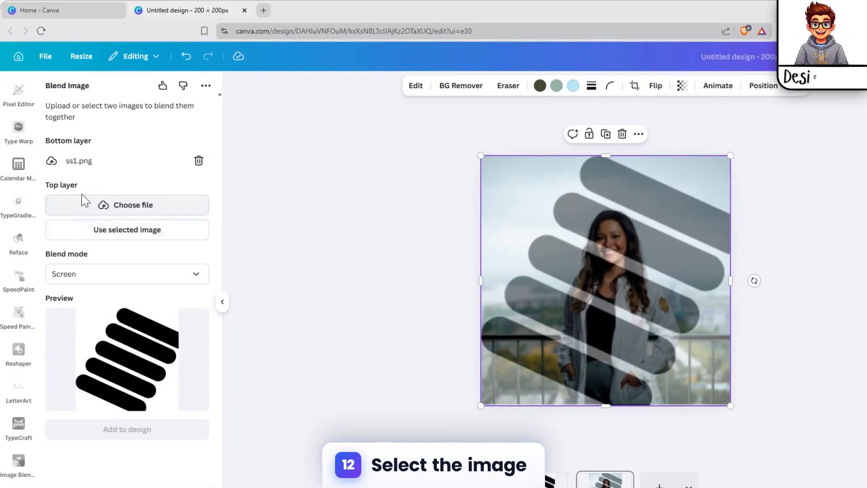
pyautogui.click(199, 161)
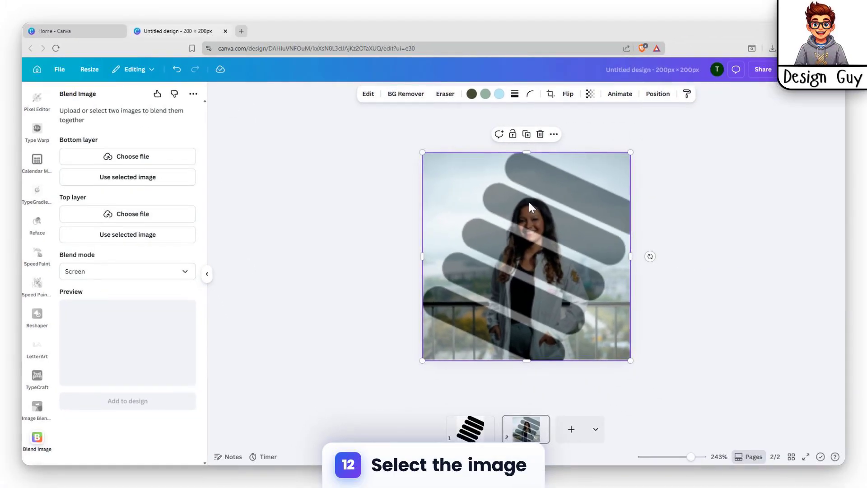
pyautogui.click(121, 241)
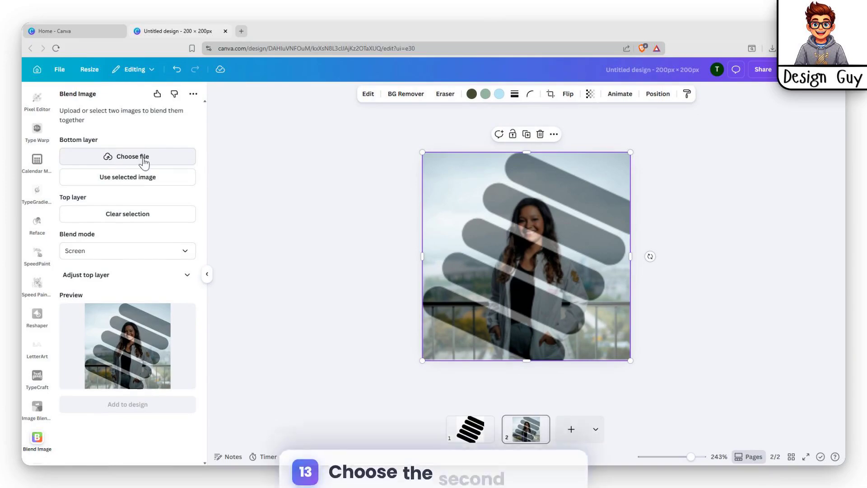
# Add a blank third page and insert the Screen-mode blend of the photo and stripes on it
pyautogui.click(469, 429)
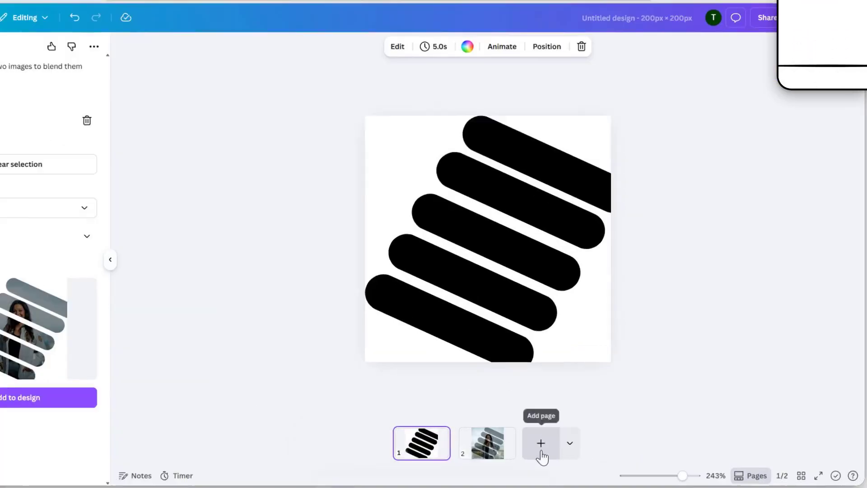
pyautogui.click(572, 429)
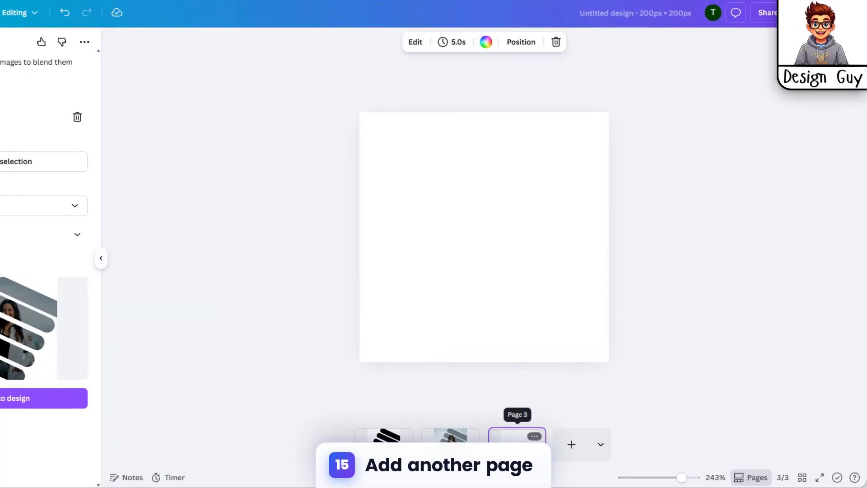
pyautogui.click(41, 401)
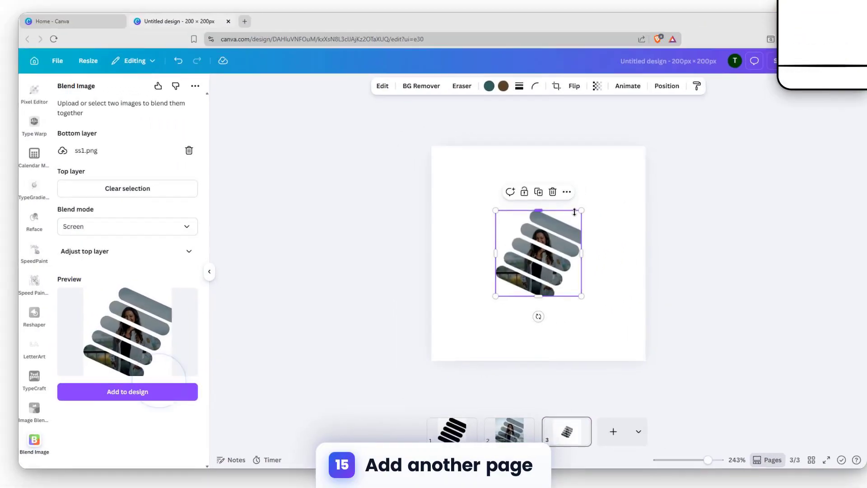
# Move the blended image to the lower-left corner of its page and enlarge it to fill the page
pyautogui.moveTo(524, 243); pyautogui.dragTo(450, 309)
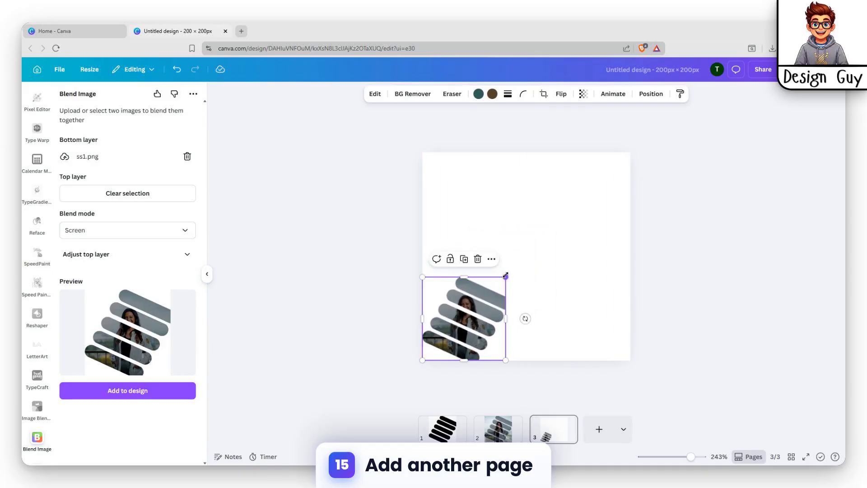
pyautogui.moveTo(506, 275); pyautogui.dragTo(618, 140)
pyautogui.click(715, 168)
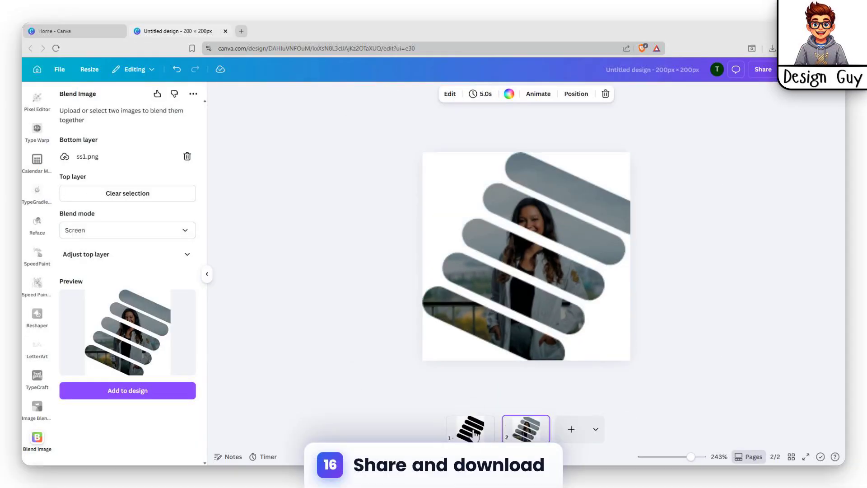
# Delete the page with the plain black stripes, keeping only the page with the blended image
pyautogui.click(474, 435)
pyautogui.press('Delete')
pyautogui.click(509, 413)
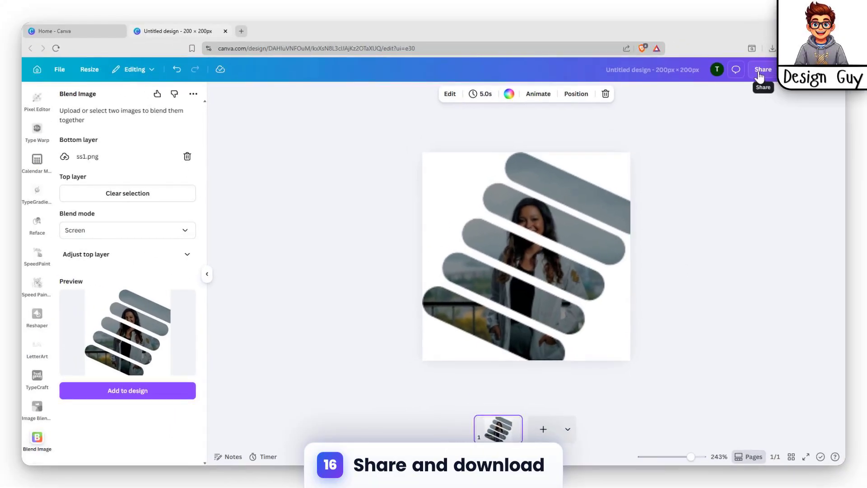
# Open the design's download options and review the available file types with PNG selected
pyautogui.click(783, 14)
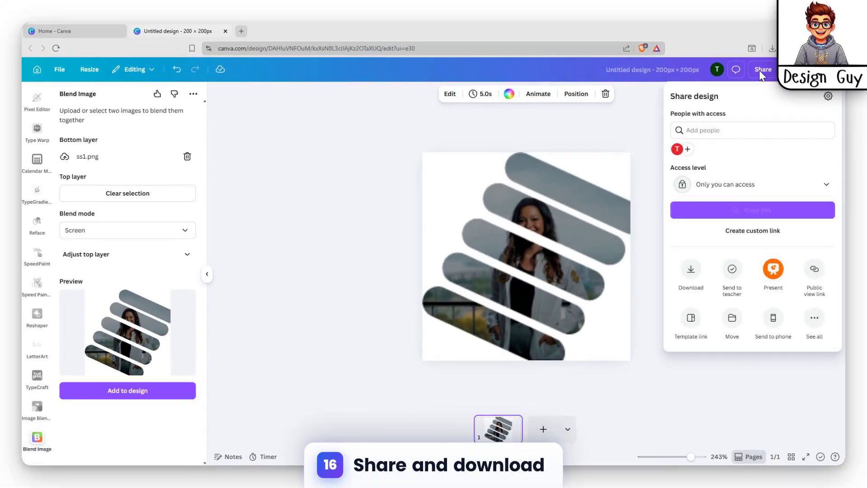
pyautogui.click(707, 275)
pyautogui.click(741, 131)
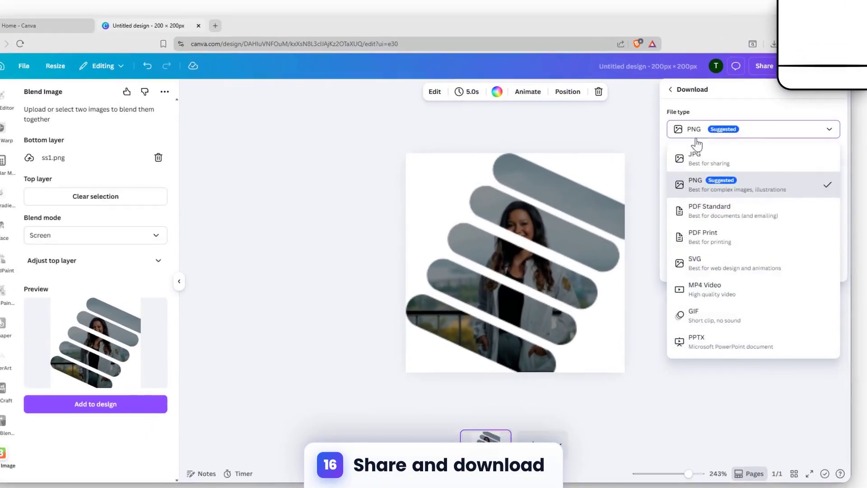
pyautogui.click(759, 128)
pyautogui.click(757, 130)
pyautogui.click(748, 125)
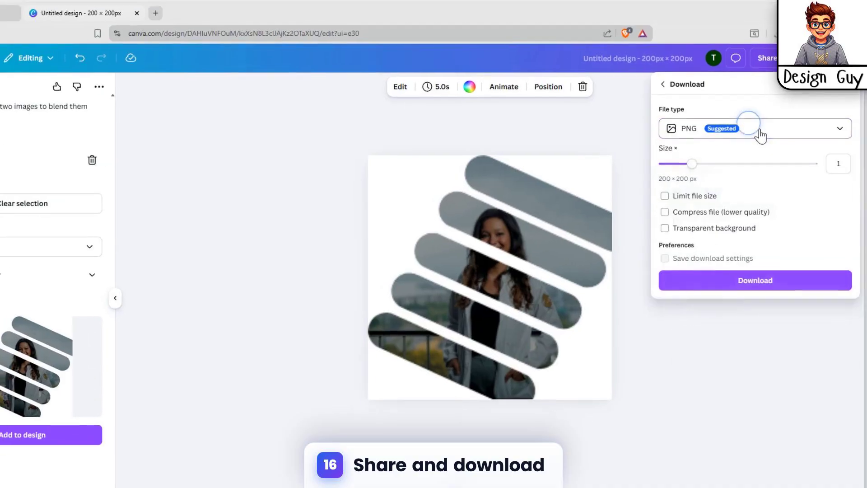
pyautogui.click(761, 130)
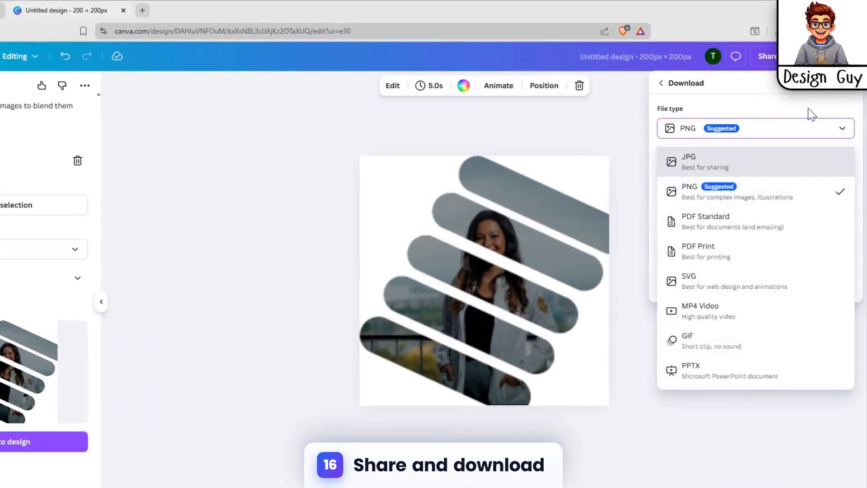
pyautogui.click(812, 125)
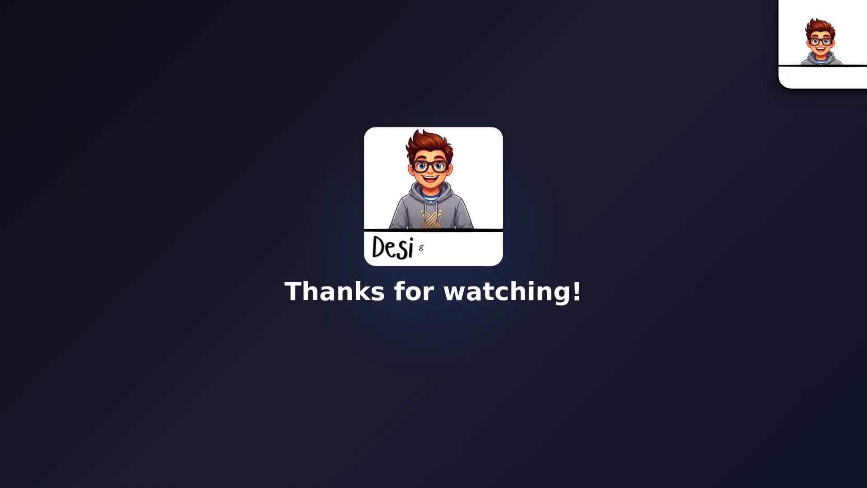